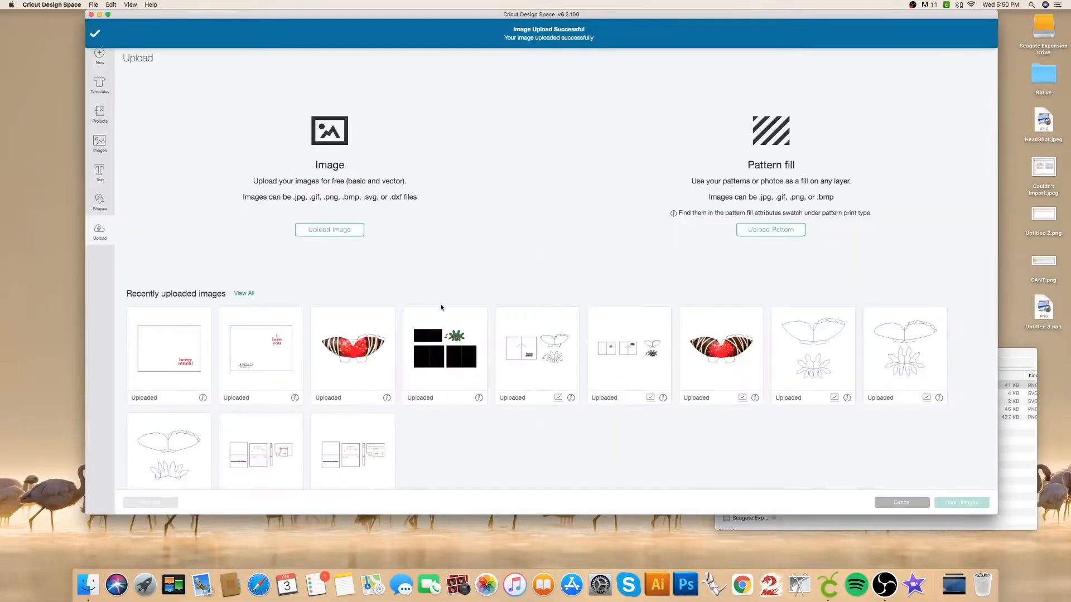
Insert the four newest uploaded images (card vectors, strawberry, jacket and base) onto the canvas.
click(440, 312)
click(354, 318)
click(274, 316)
click(193, 319)
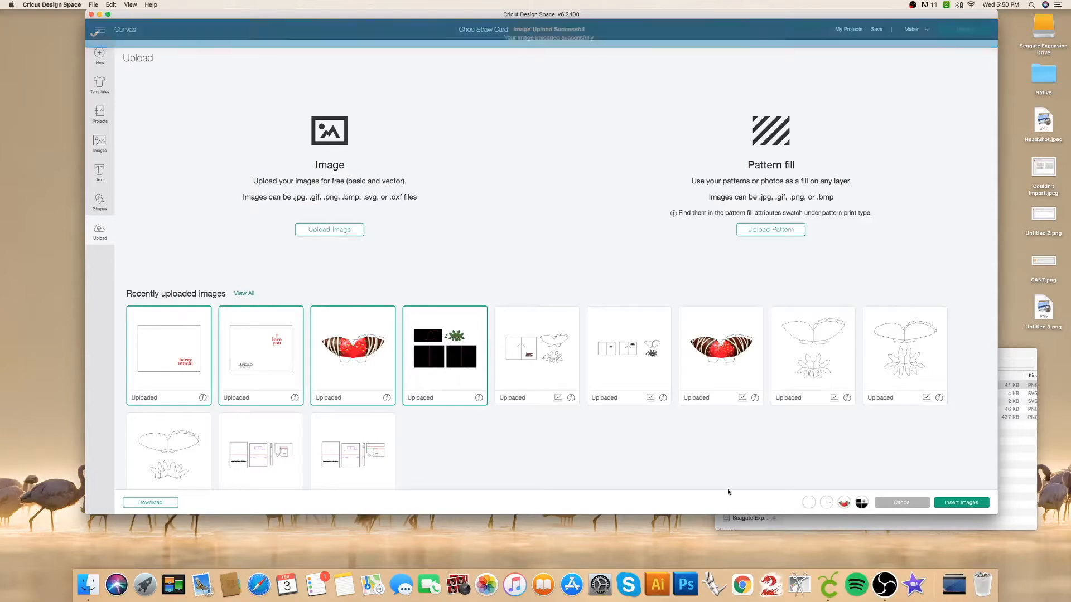
click(971, 505)
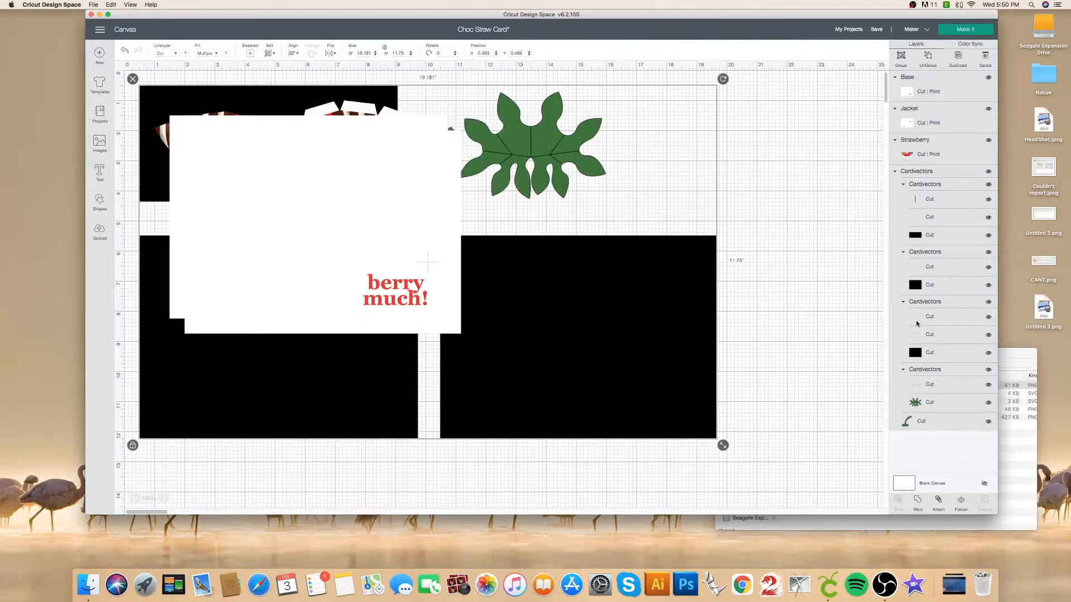
Position the Cardvectors group and the Strawberry image at X 0, Y 0.
click(804, 198)
click(916, 170)
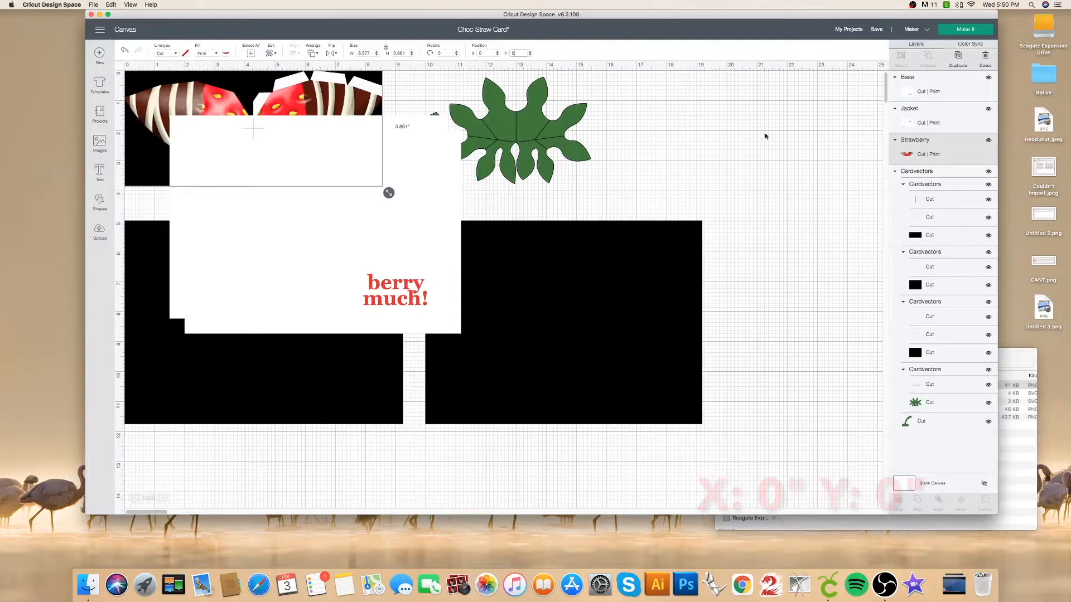
Position the Jacket image at X 0, Y 5.
click(909, 108)
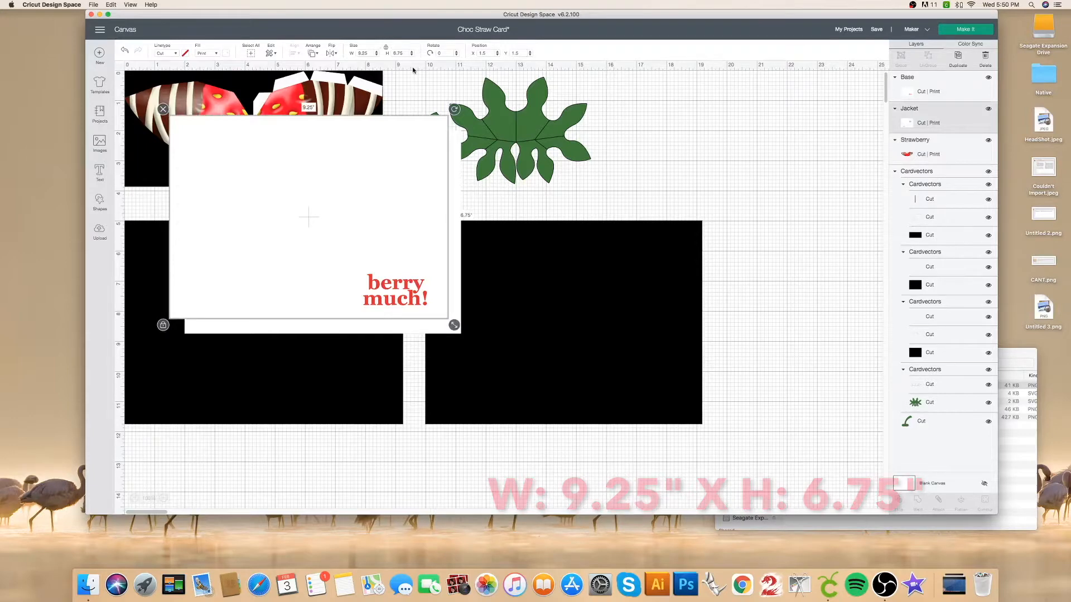
click(474, 53)
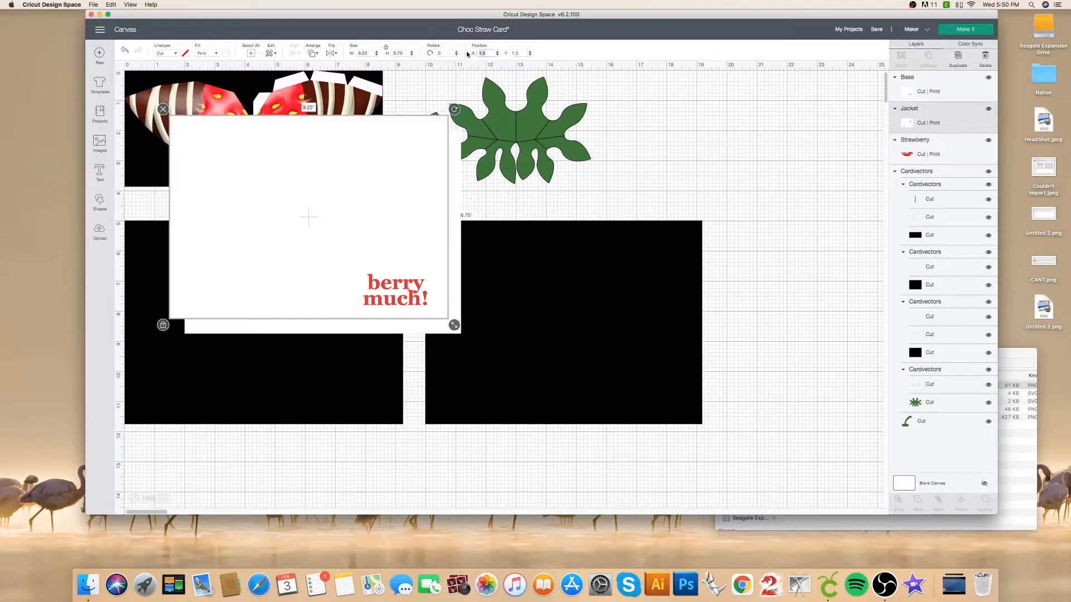
text(0)
key(Tab)
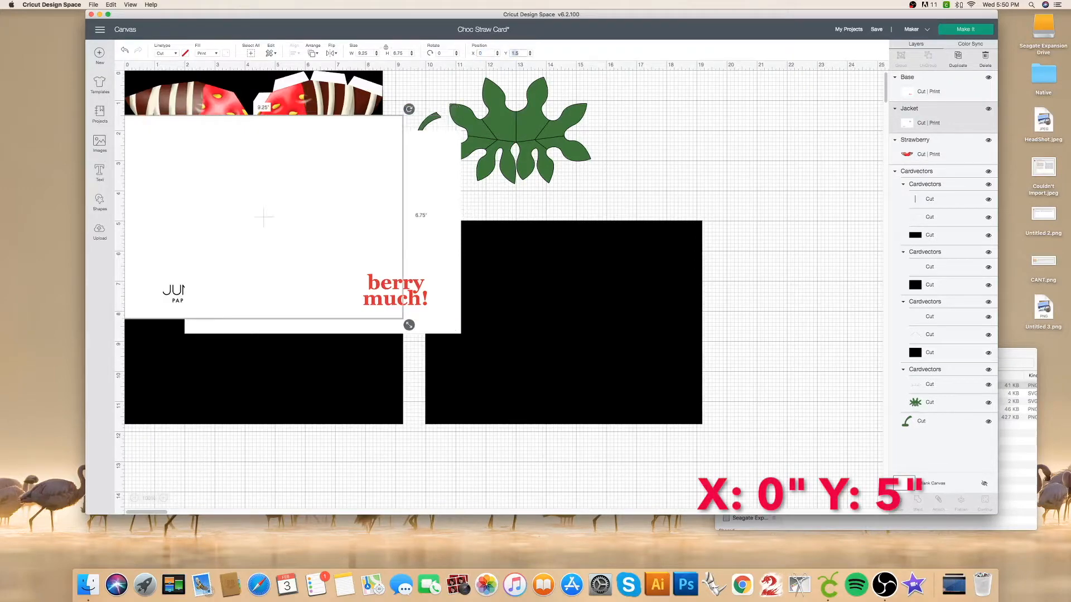
key(Return)
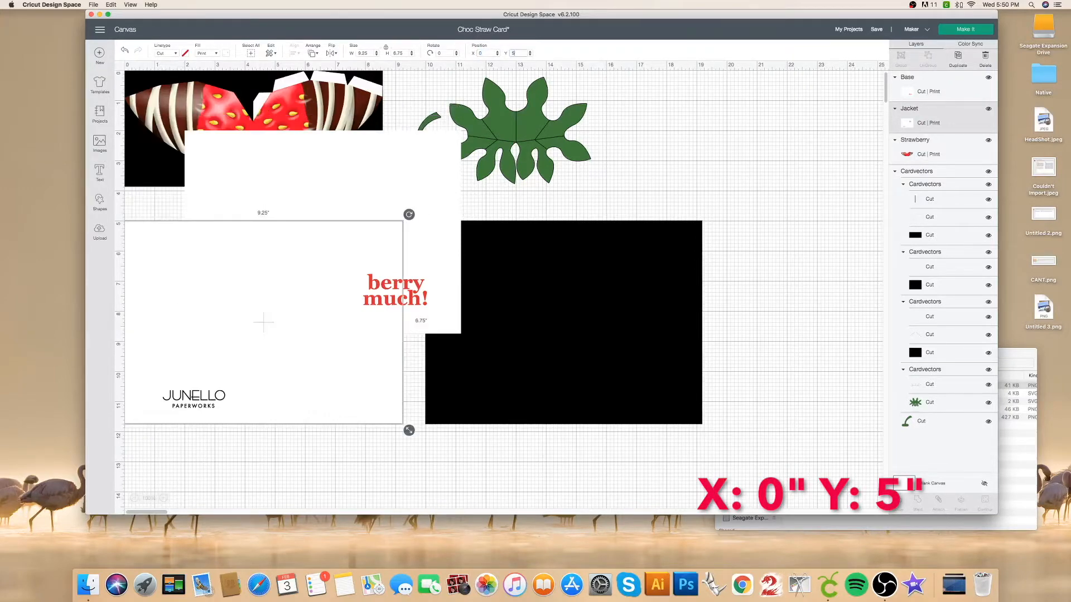
Position the Base image at X 10, Y 5 and deselect it.
click(924, 80)
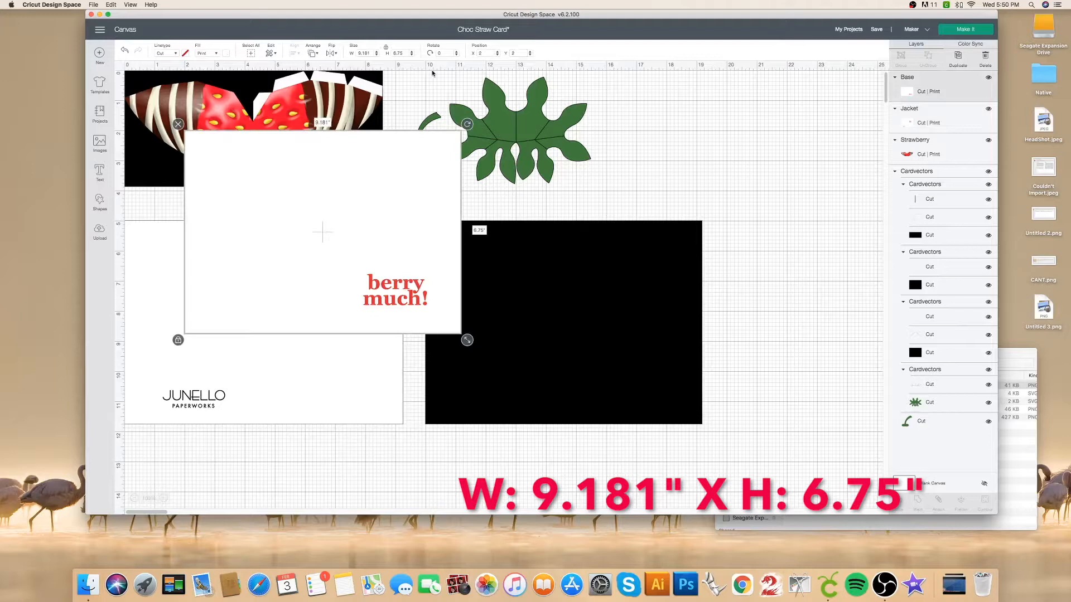
click(483, 53)
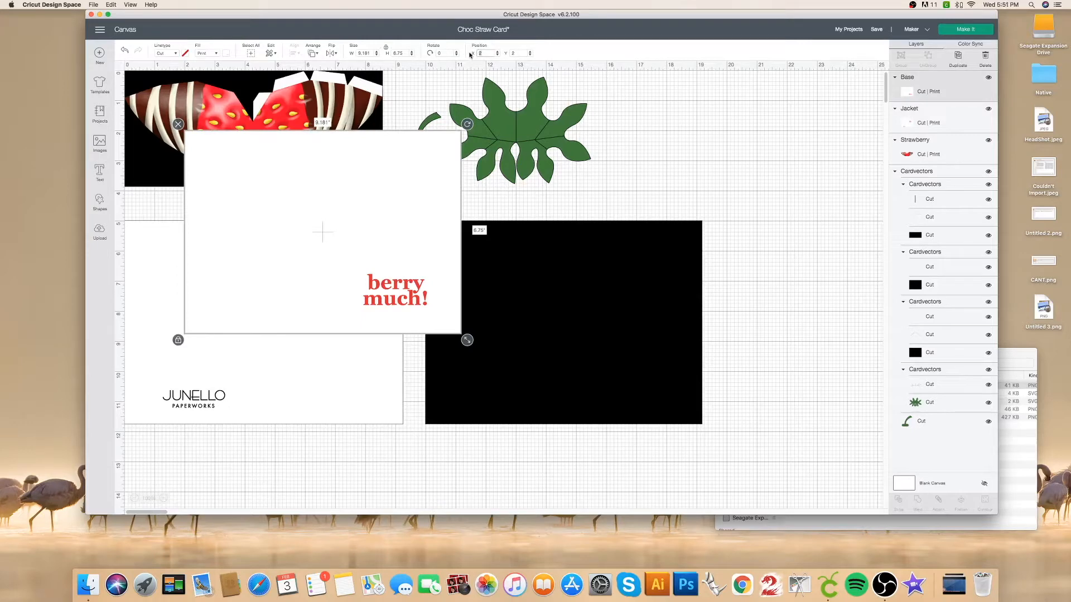
text(10)
key(Tab)
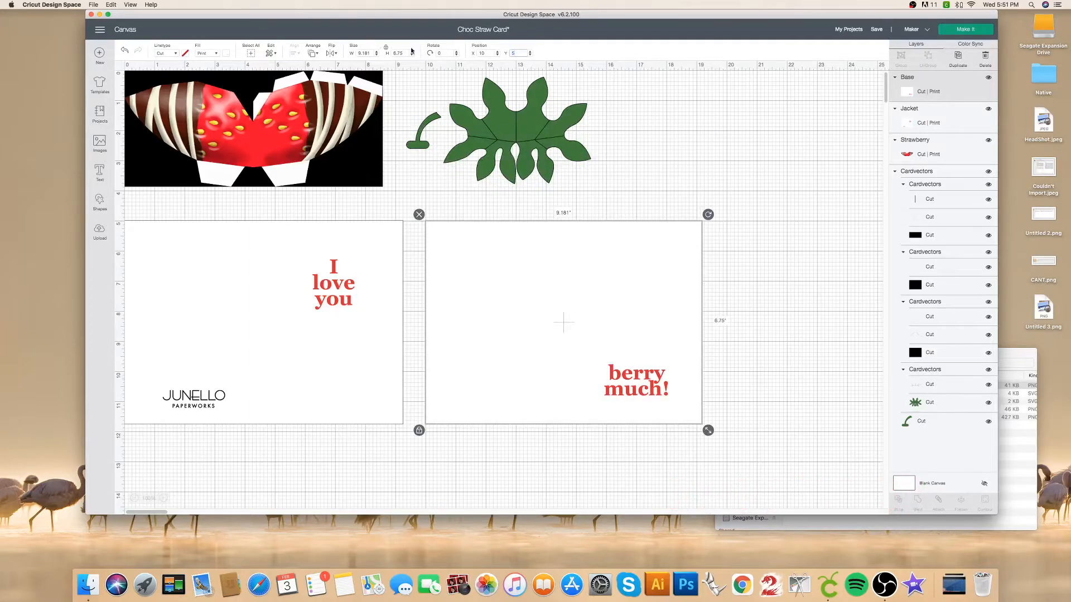
click(770, 130)
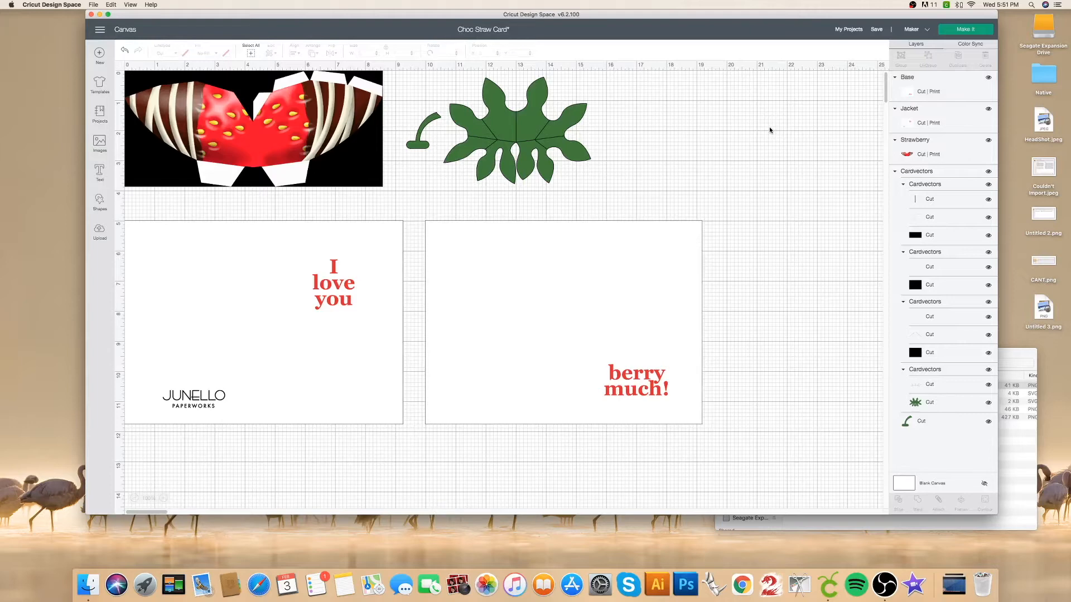
Ungroup the main Cardvectors group, then ungroup the strawberry's vector set into separate layers.
click(929, 175)
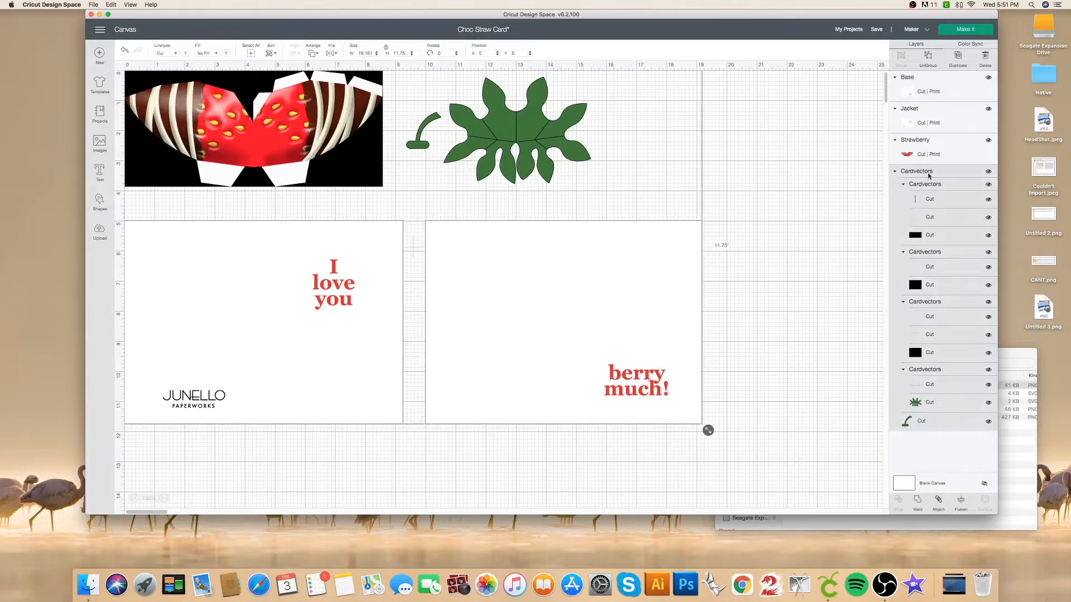
click(927, 57)
click(828, 126)
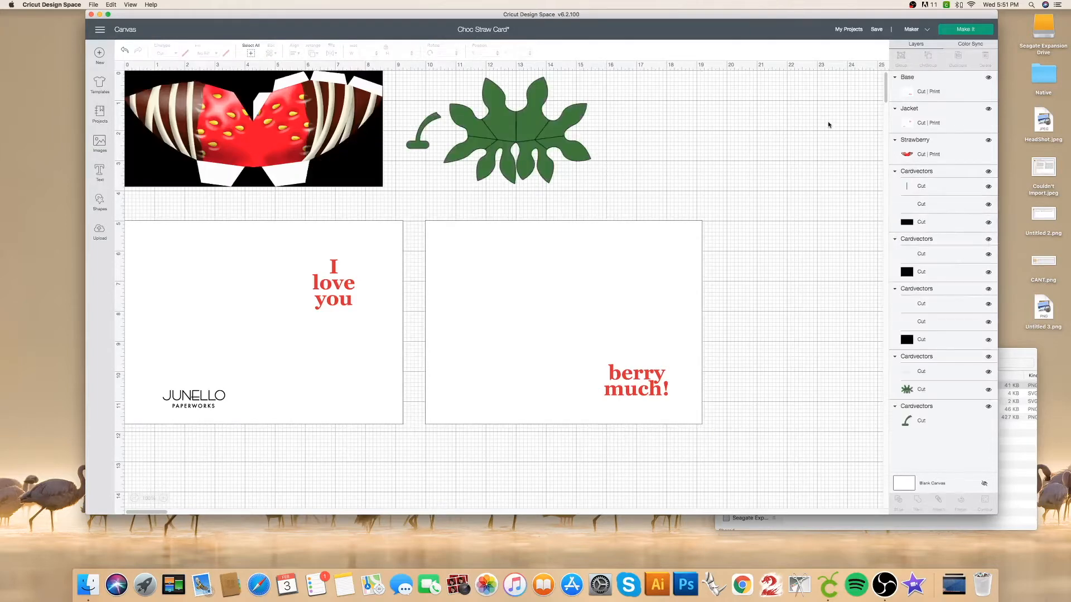
click(929, 171)
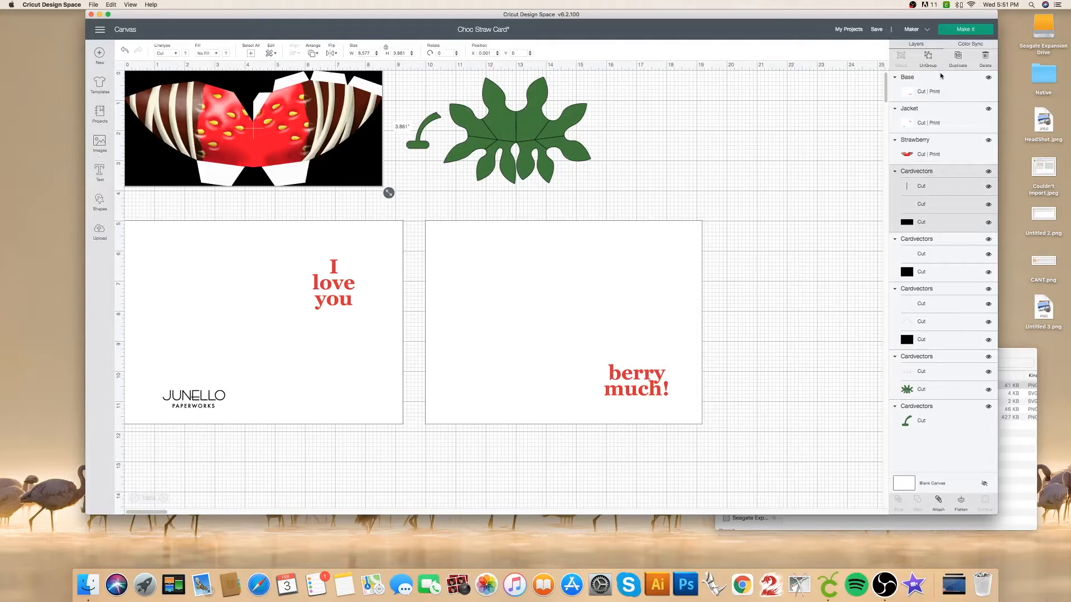
click(927, 56)
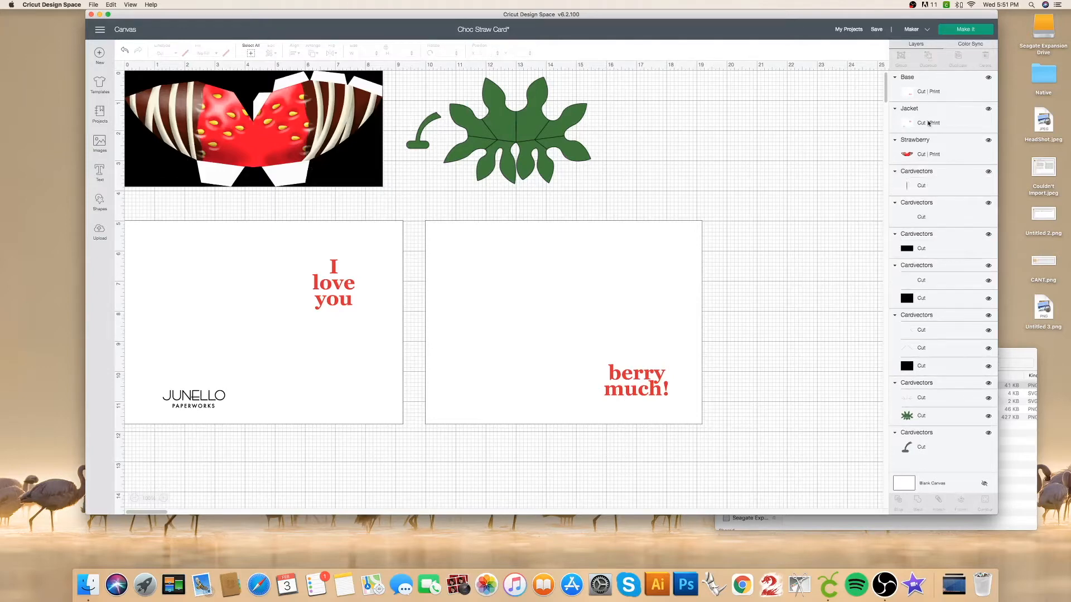
Change the linetype of the strawberry's fold lines to Score.
click(935, 175)
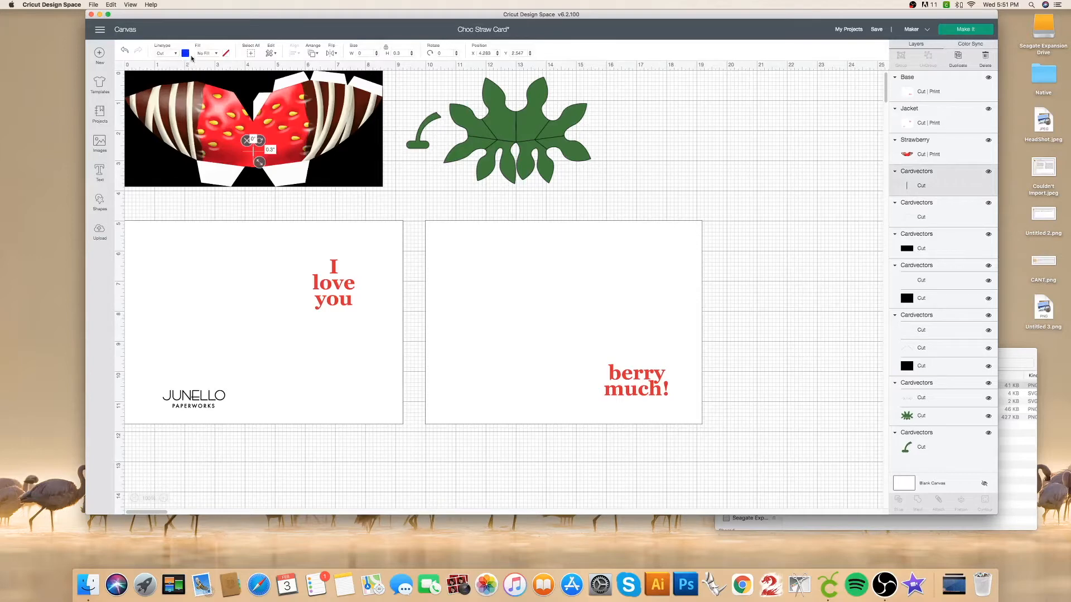
click(936, 207)
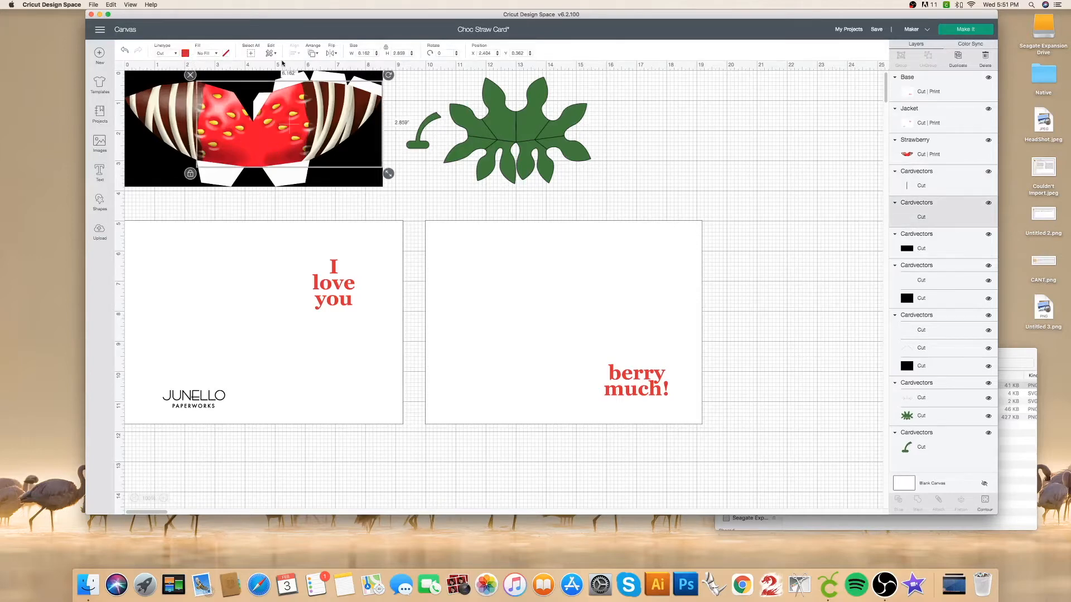
click(176, 53)
click(170, 88)
Move the short cut line and the score lines above the Strawberry layer and attach all three.
drag(937, 187, 940, 162)
drag(940, 200, 943, 187)
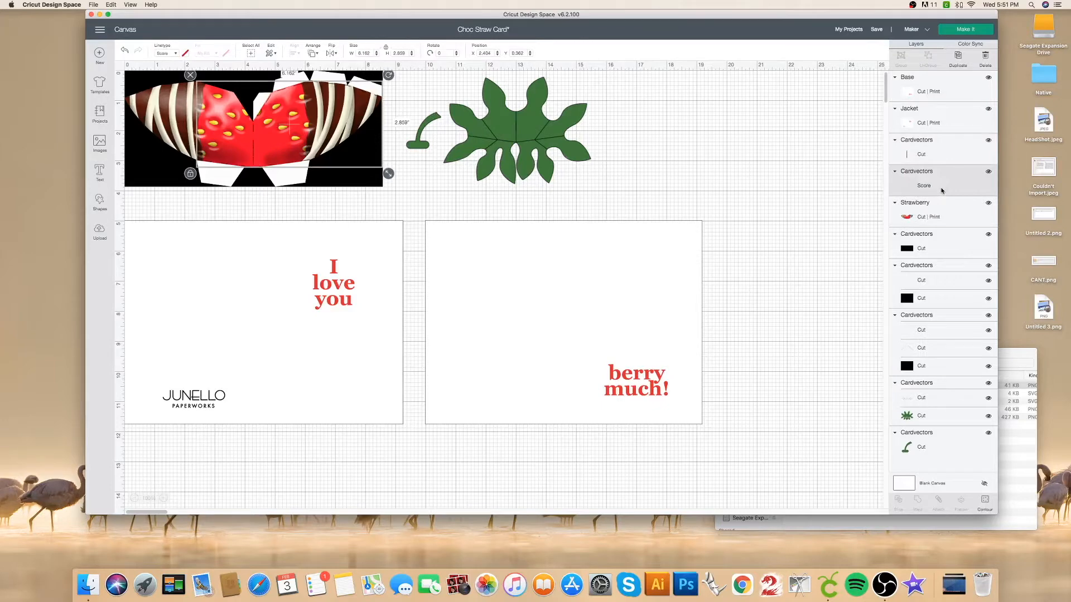
click(951, 151)
shift+click(948, 180)
shift+click(944, 214)
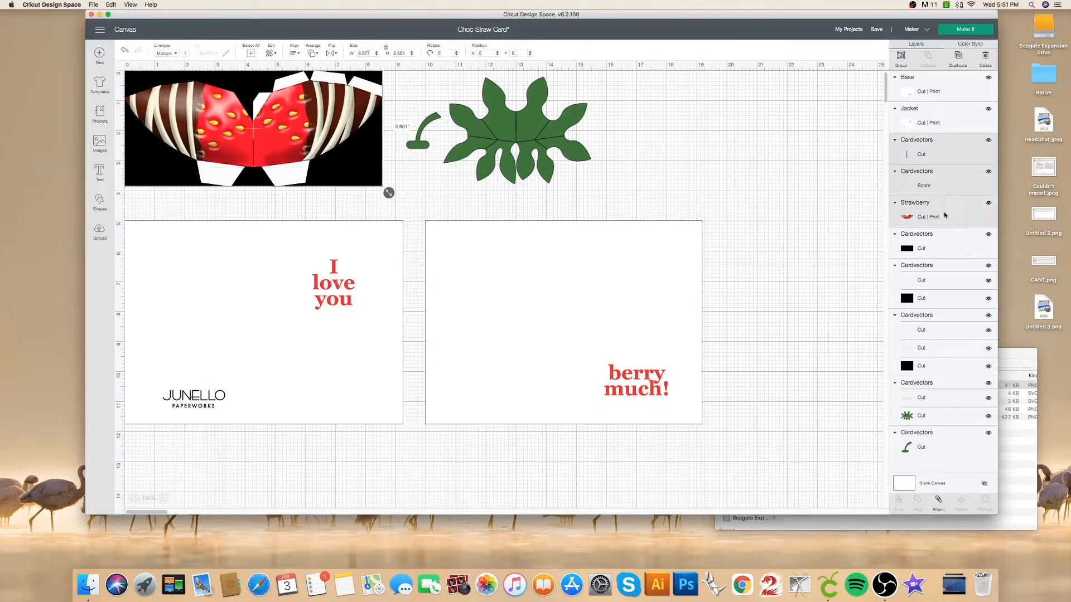
click(938, 500)
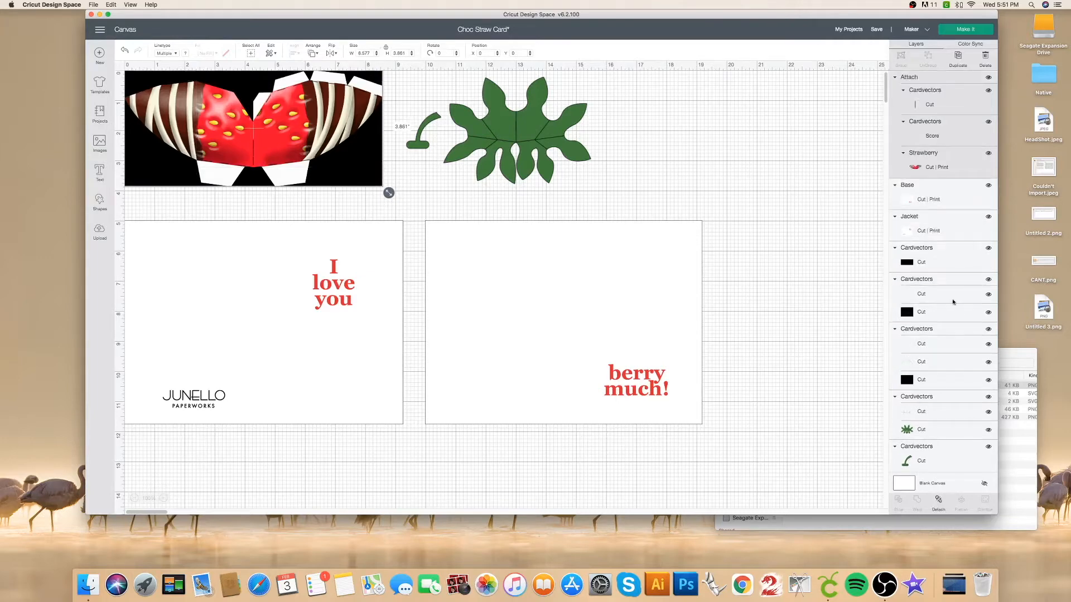
Delete the black rectangle behind the strawberry and collapse the attached strawberry group.
click(988, 249)
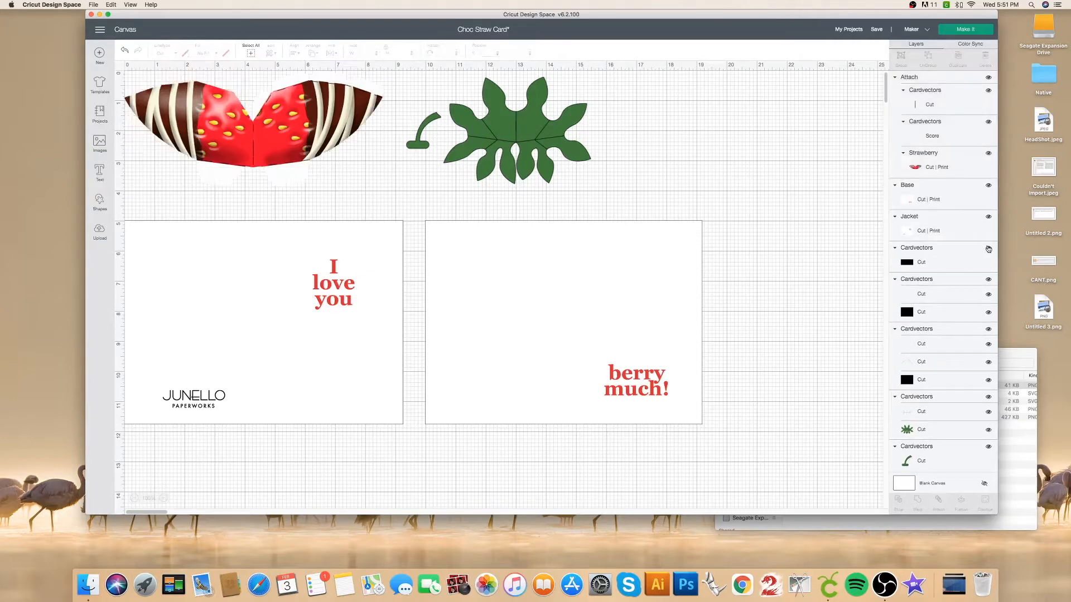
click(971, 257)
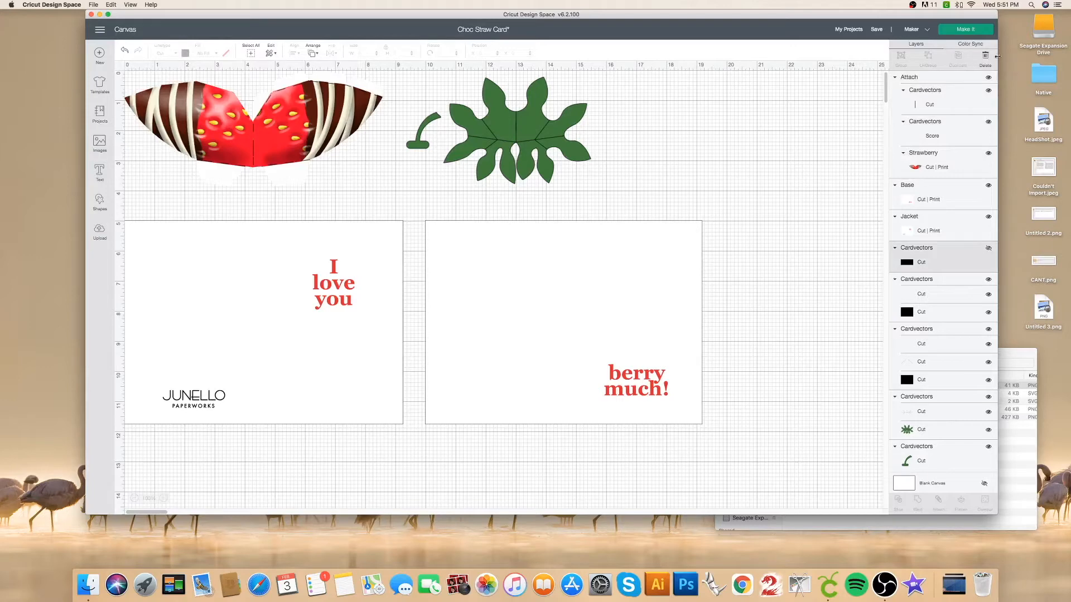
click(986, 57)
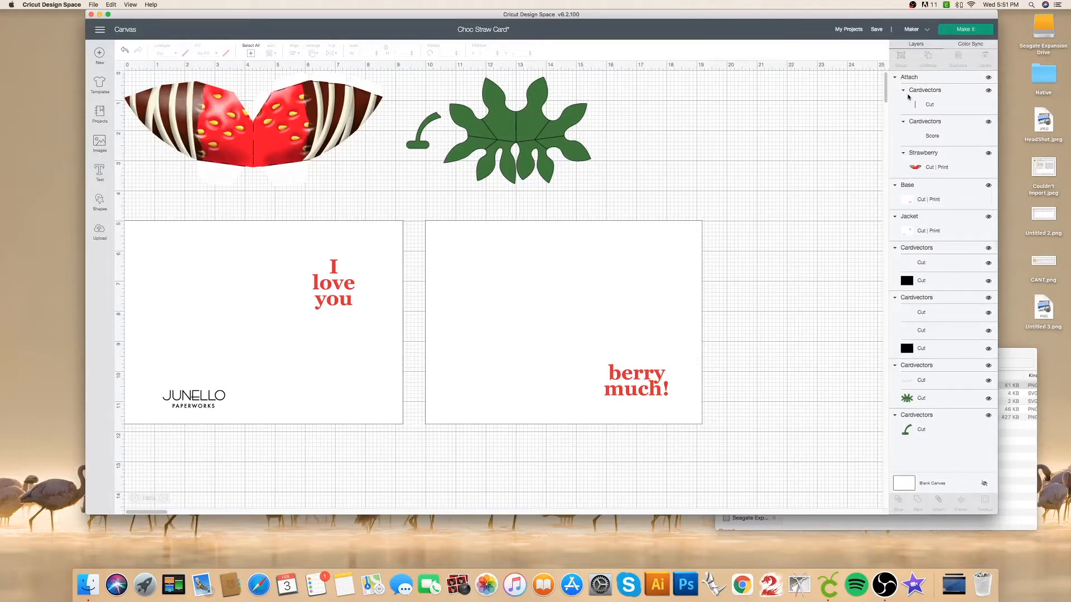
click(895, 77)
Ungroup the jacket's Cardvectors and place the Jacket layer beneath its two vector layers.
click(937, 153)
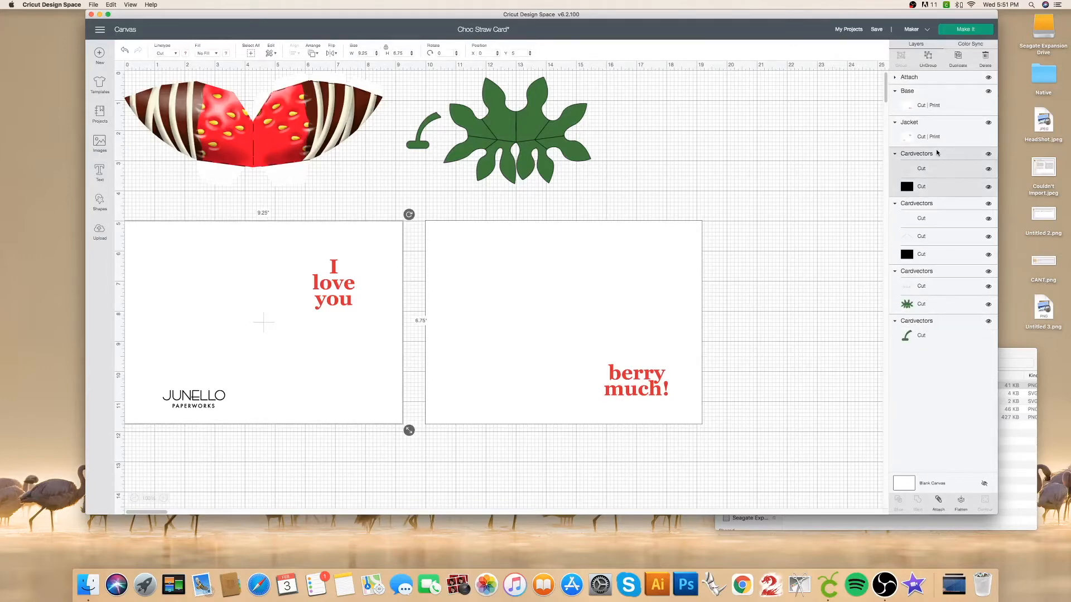
click(927, 56)
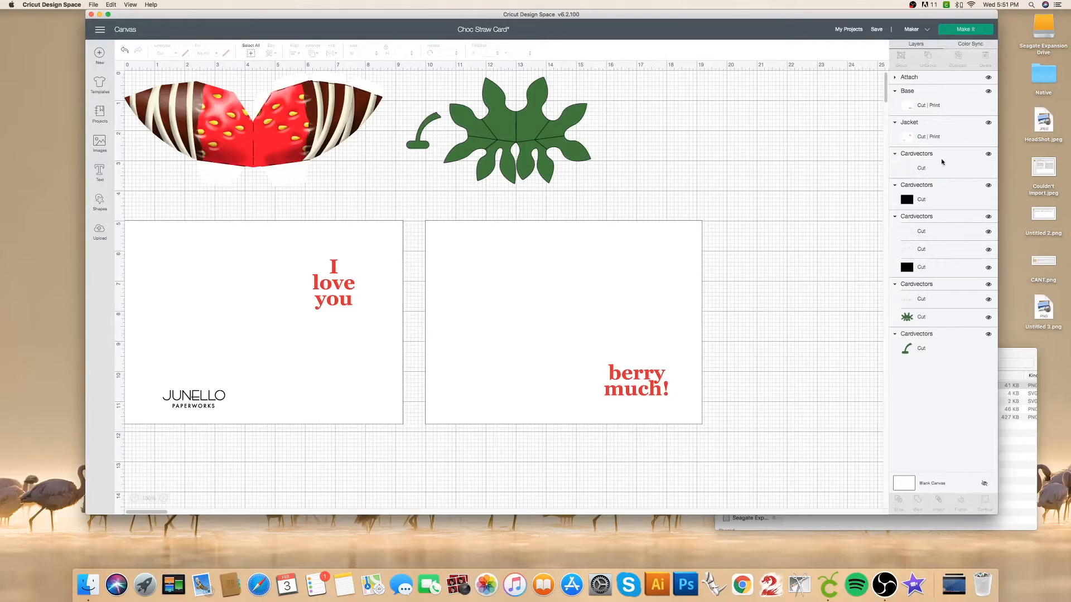
click(941, 95)
click(939, 124)
drag(944, 122, 946, 187)
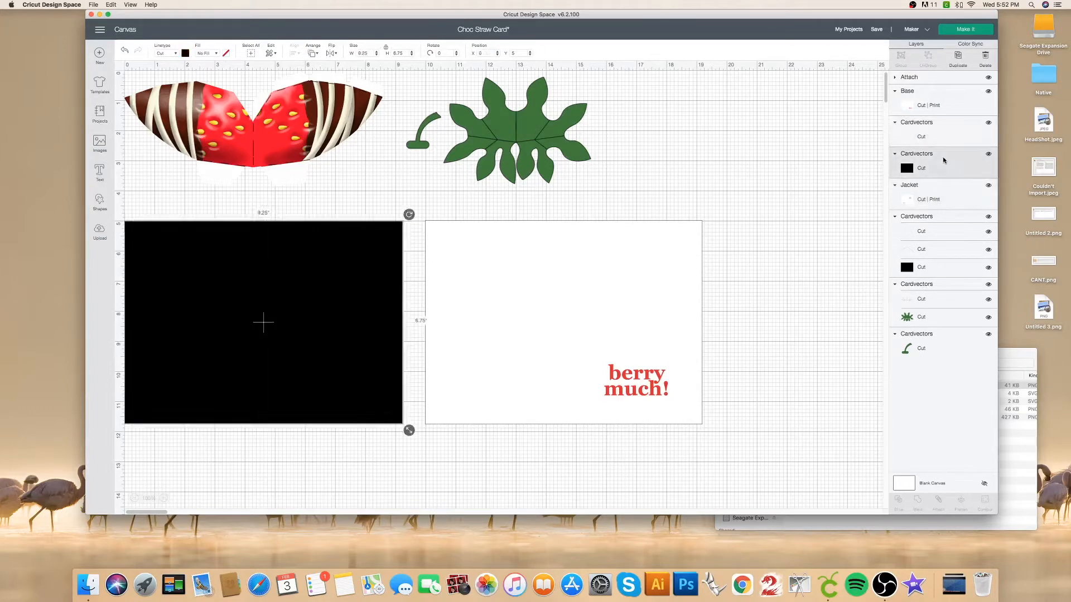
Delete the black rectangle covering the jacket and set the jacket's centre fold line to Score.
click(988, 154)
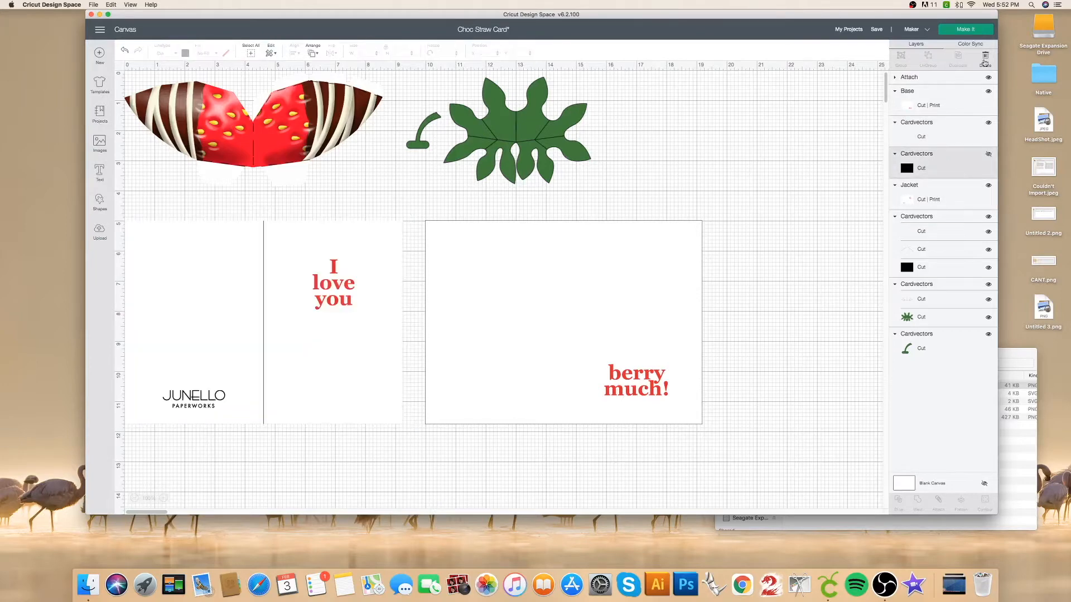
click(985, 56)
click(942, 130)
click(175, 55)
click(170, 88)
Attach the score line to the Jacket image and collapse the attached group.
click(942, 149)
shift+click(945, 137)
click(939, 500)
click(895, 79)
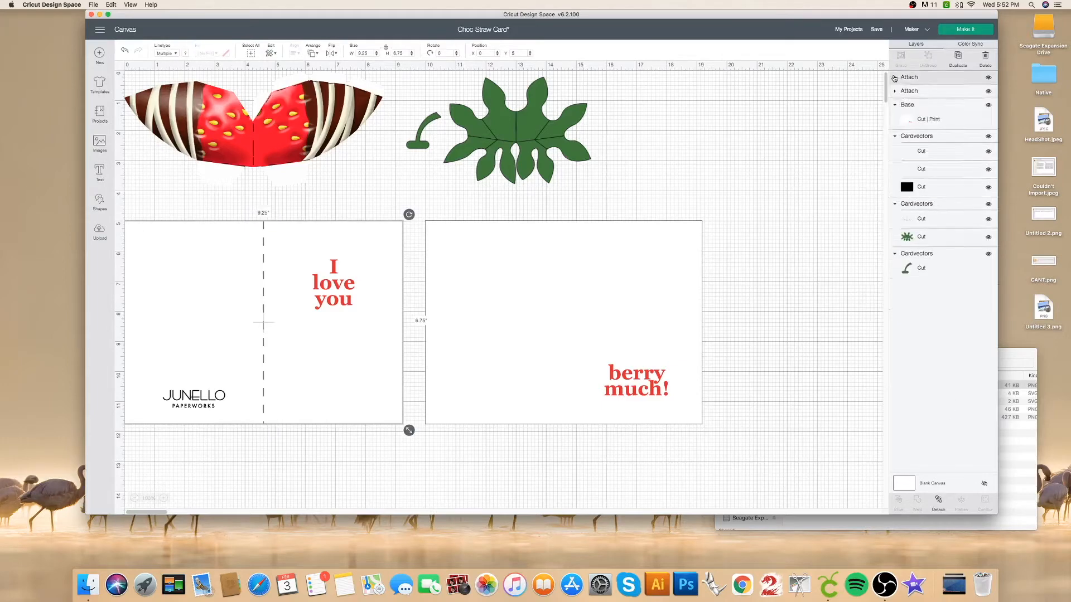
Ungroup the base's Cardvectors and place the Base layer beneath its fold-line and diagonal-slit layers.
click(927, 137)
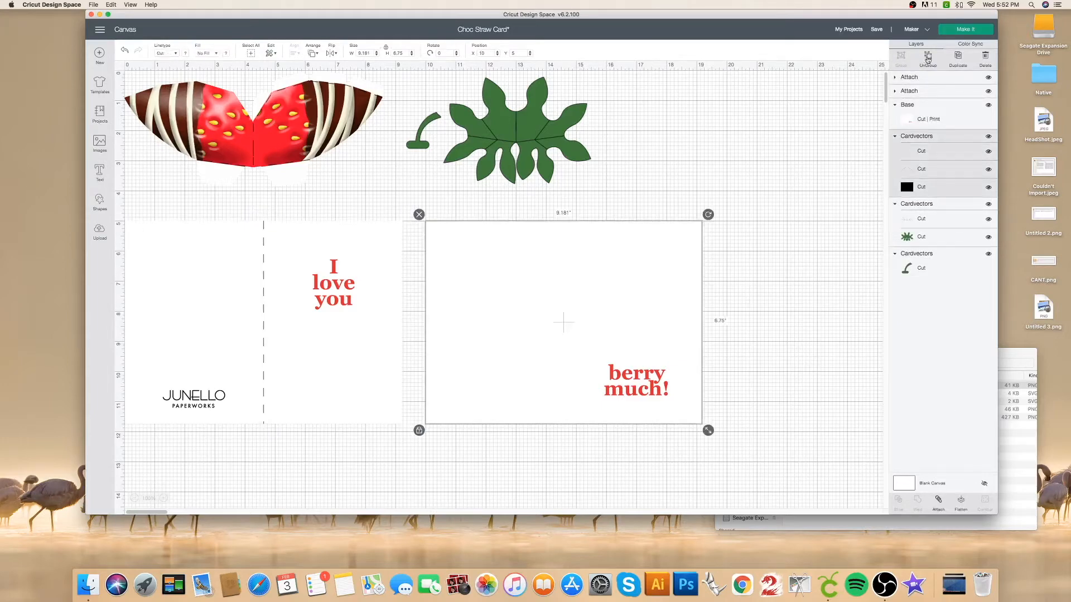
click(927, 60)
drag(928, 112, 927, 167)
Change the linetype of the base's vertical centre line to Score, leaving the diagonal slits as Cut.
click(927, 148)
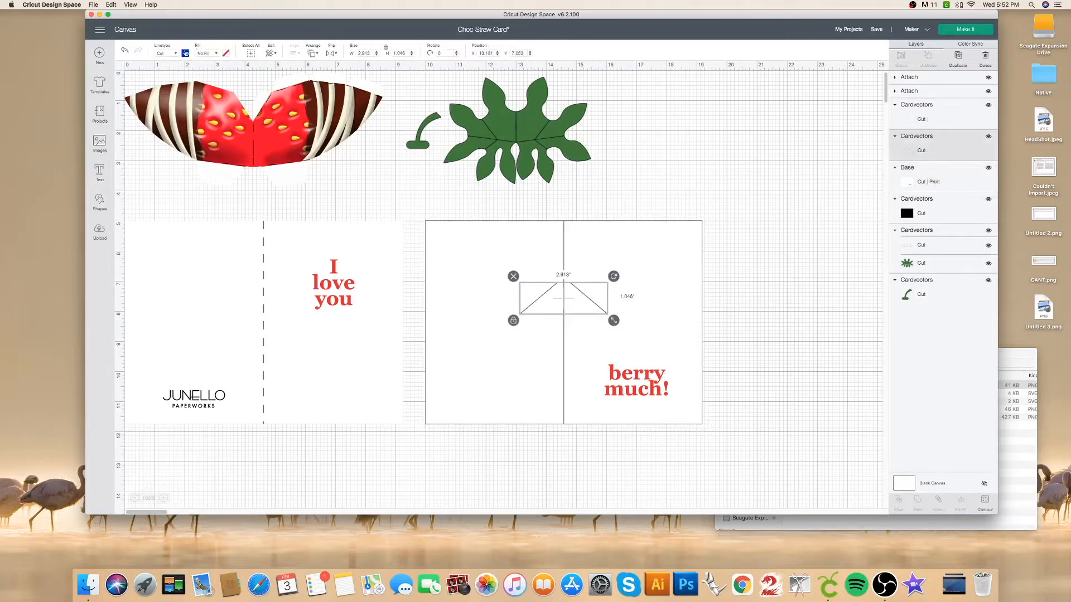
click(905, 120)
click(174, 53)
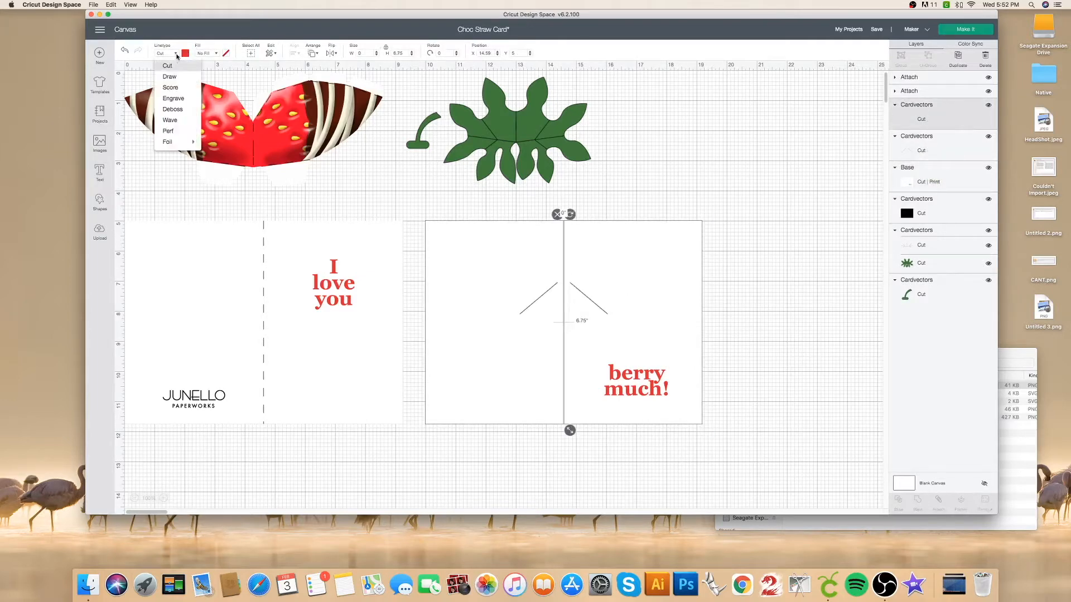
click(171, 76)
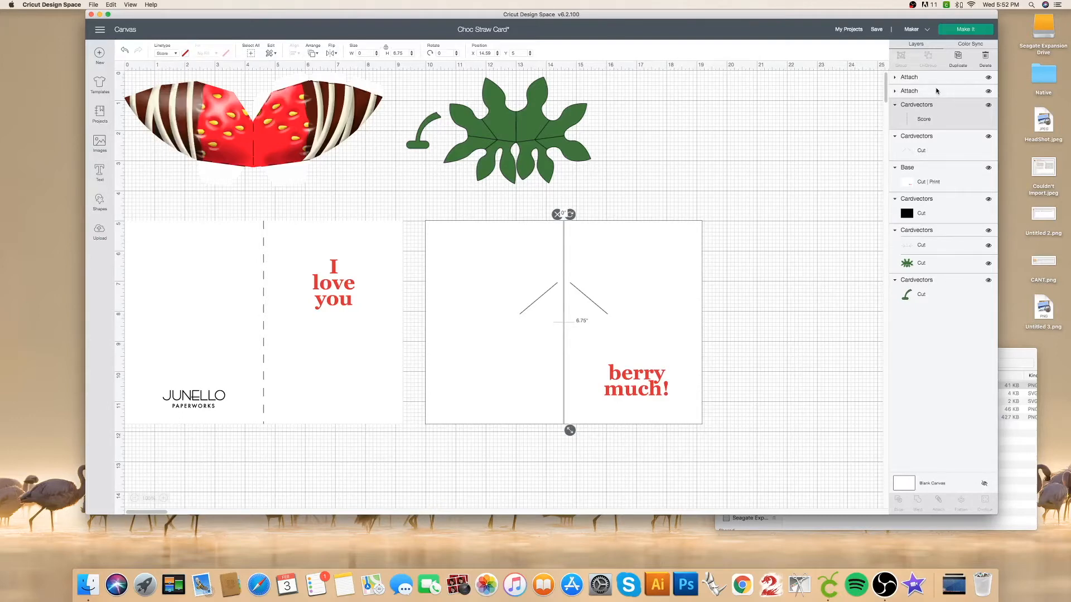
Attach the centre score line and the diagonal slits to the Base image.
shift+click(948, 143)
shift+click(946, 168)
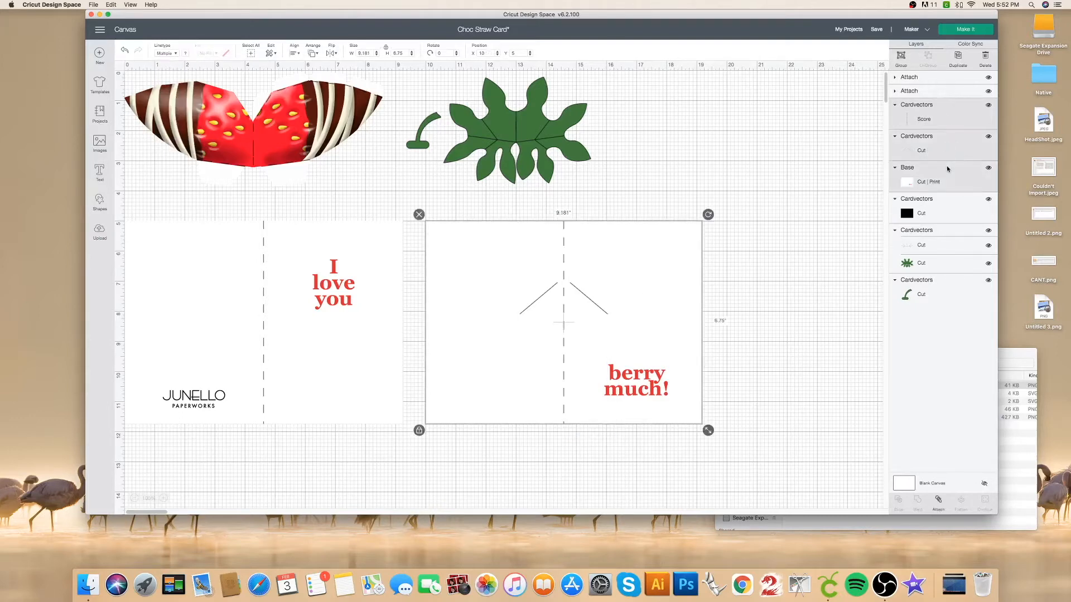
click(938, 502)
Delete the leftover black rectangle behind the base and collapse the attached base group.
click(939, 216)
click(985, 56)
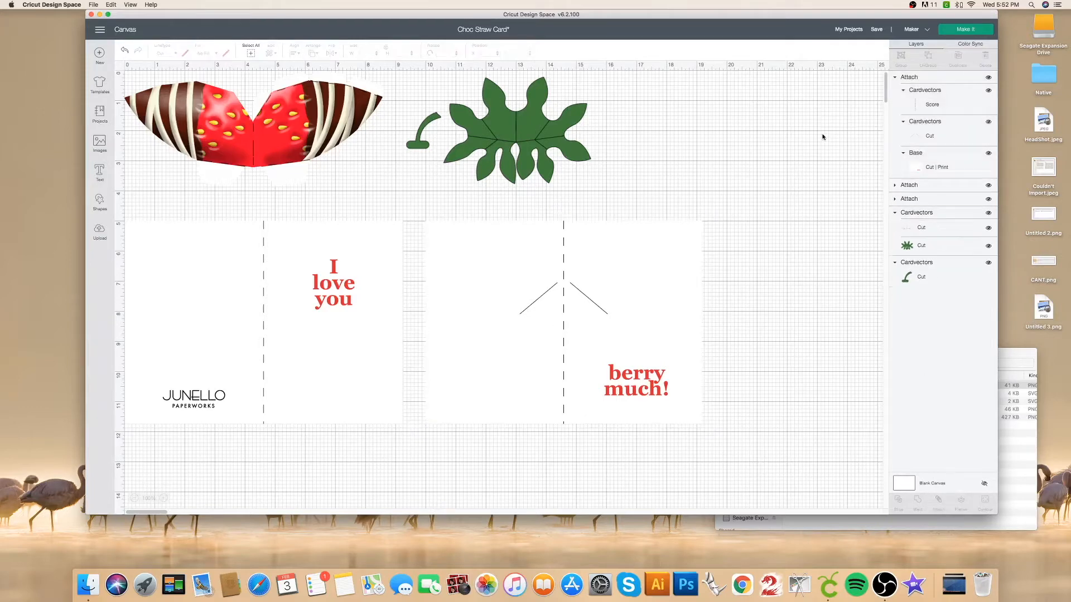
click(894, 77)
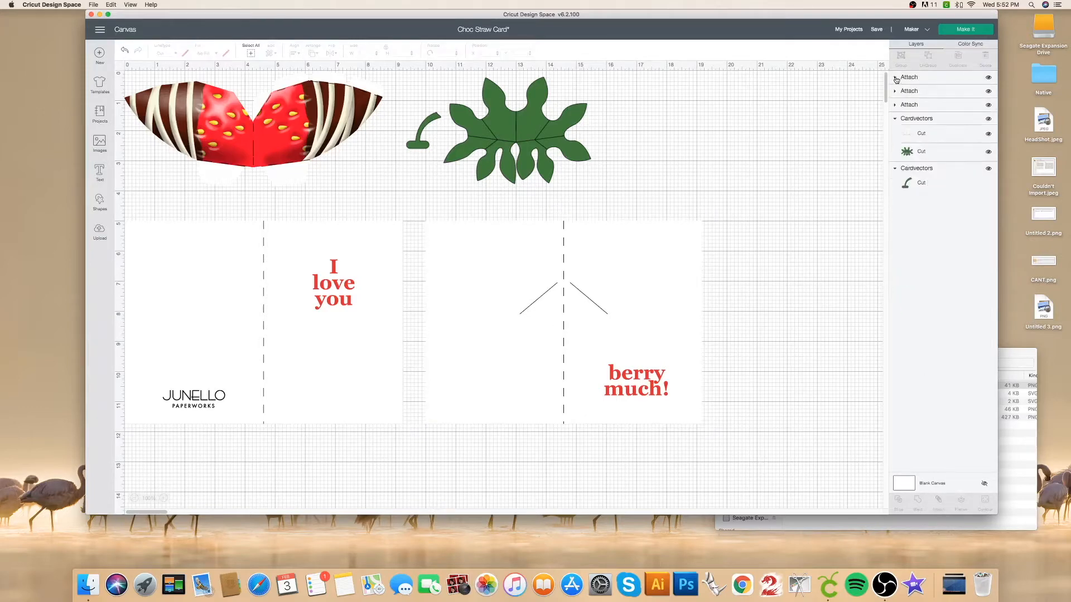
Change the linetype of the fold lines on the green strawberry leaves from Cut to Score.
click(931, 134)
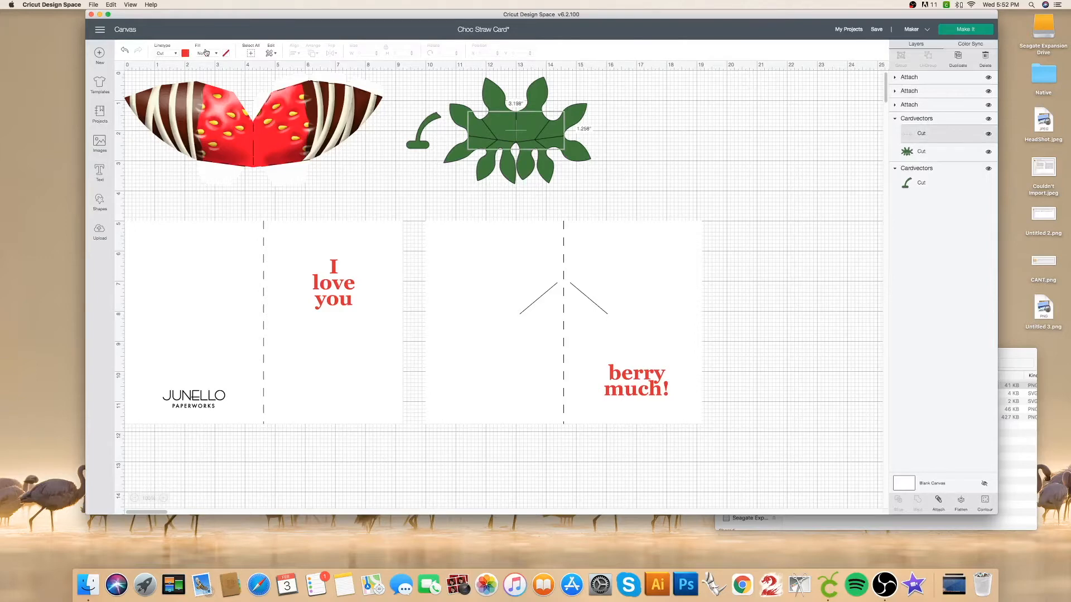
click(173, 54)
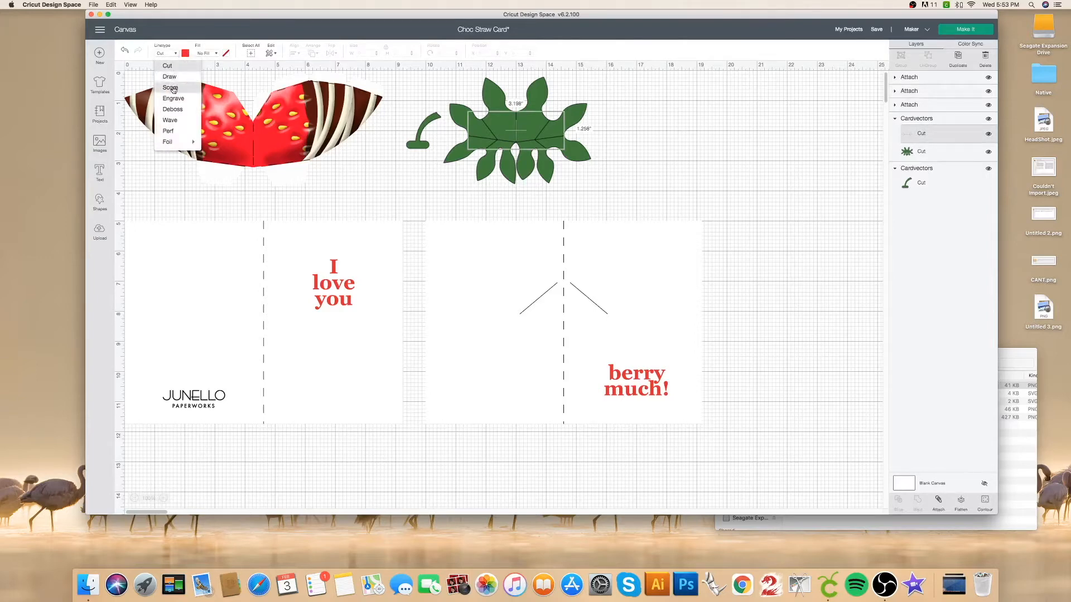
click(170, 87)
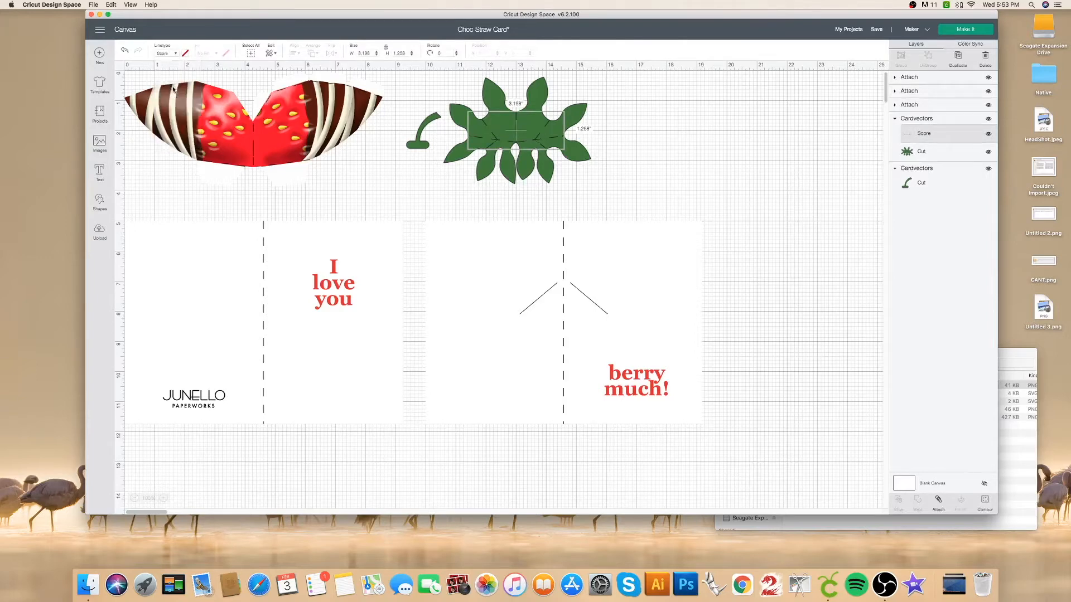
Attach the score lines to the green leaf shape and collapse the attached group.
click(948, 119)
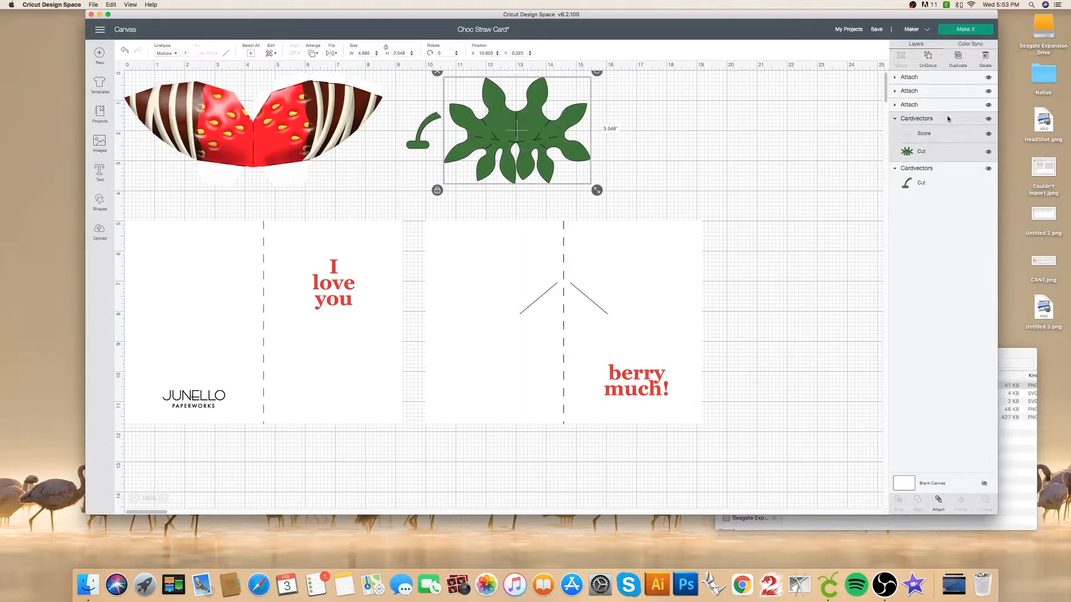
click(938, 501)
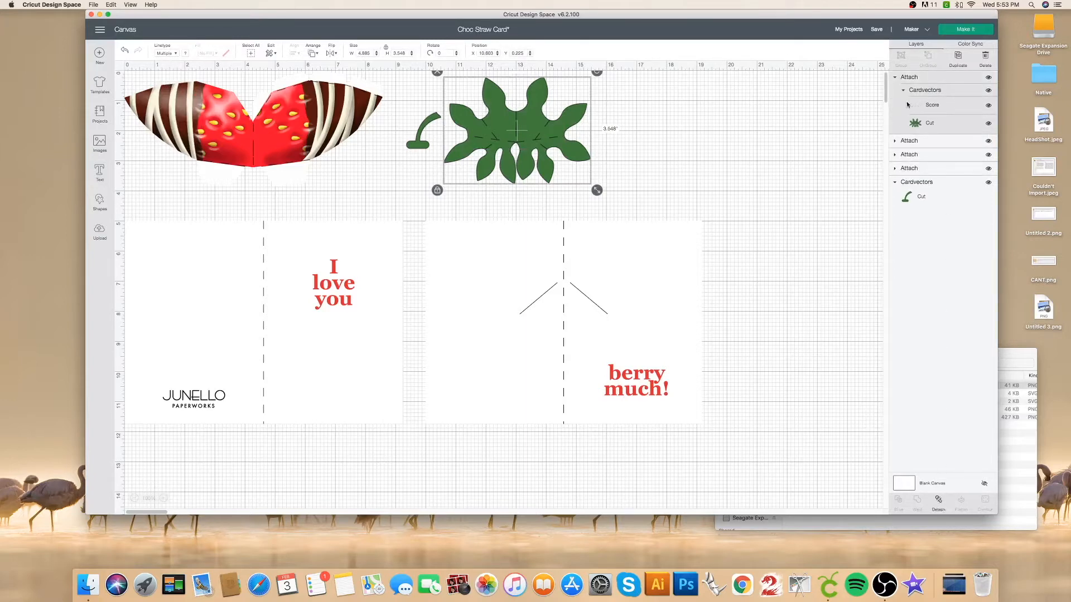
click(895, 78)
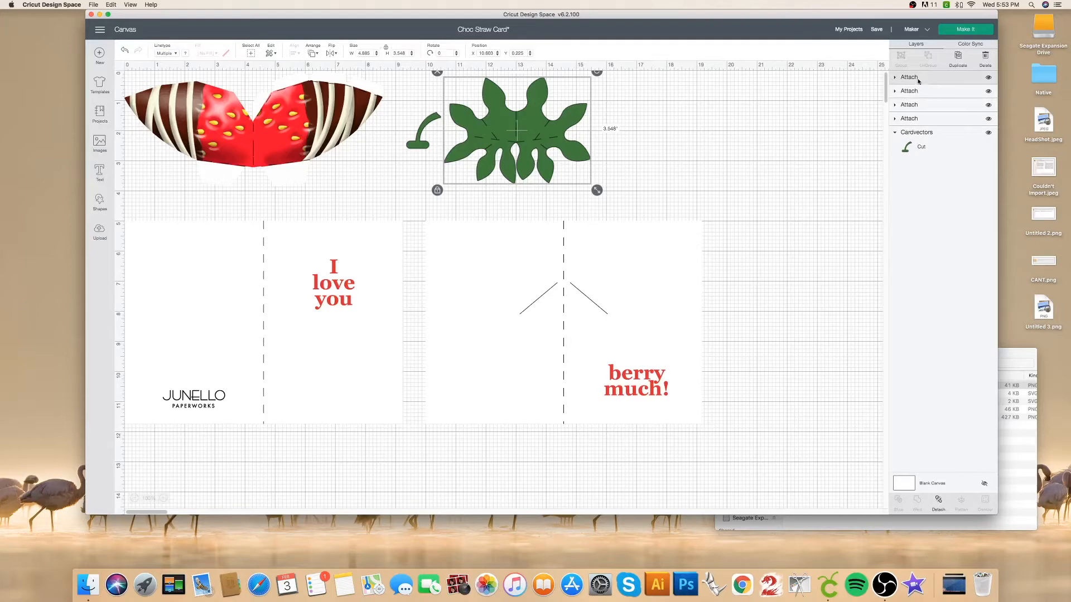
Save the Choc Straw Card project and send it to mat preparation.
click(877, 29)
click(883, 40)
click(973, 32)
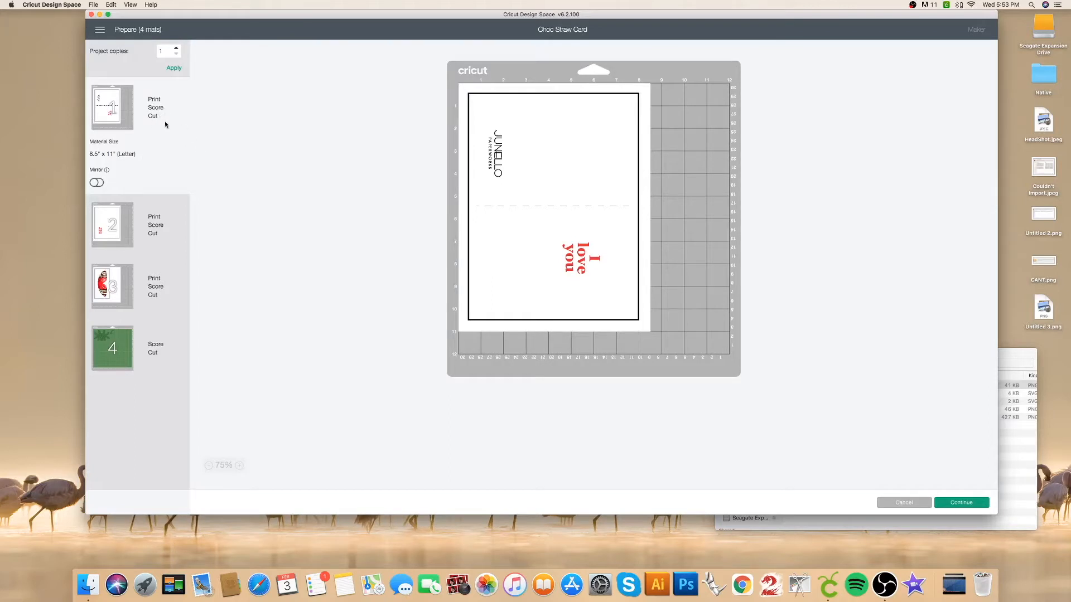
Preview the layouts of mats 2, 3 and 4, checking the card base, strawberry and green leaf pieces.
click(132, 208)
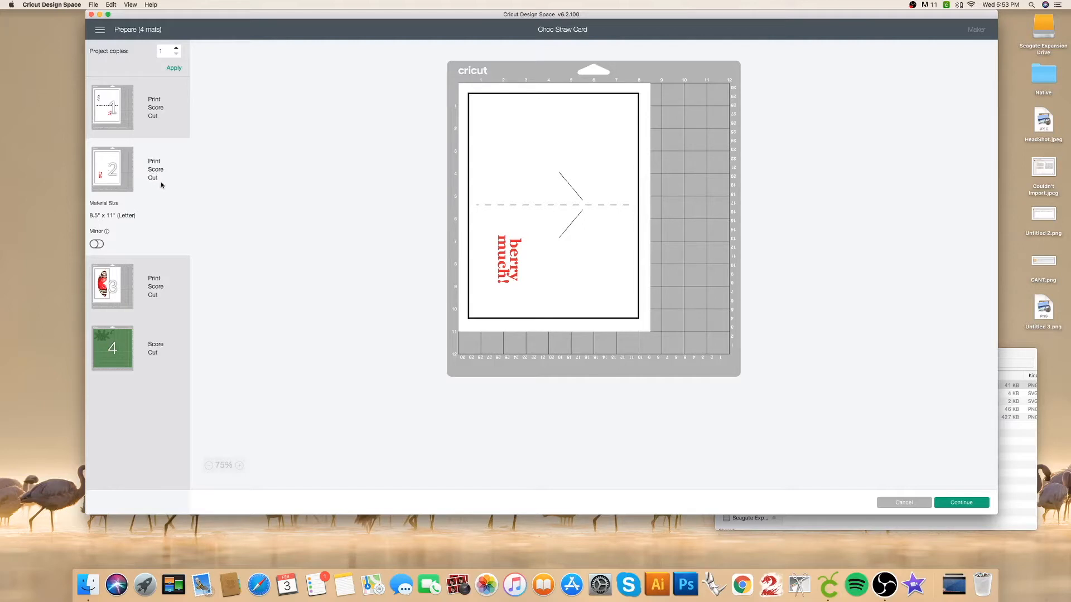
click(149, 282)
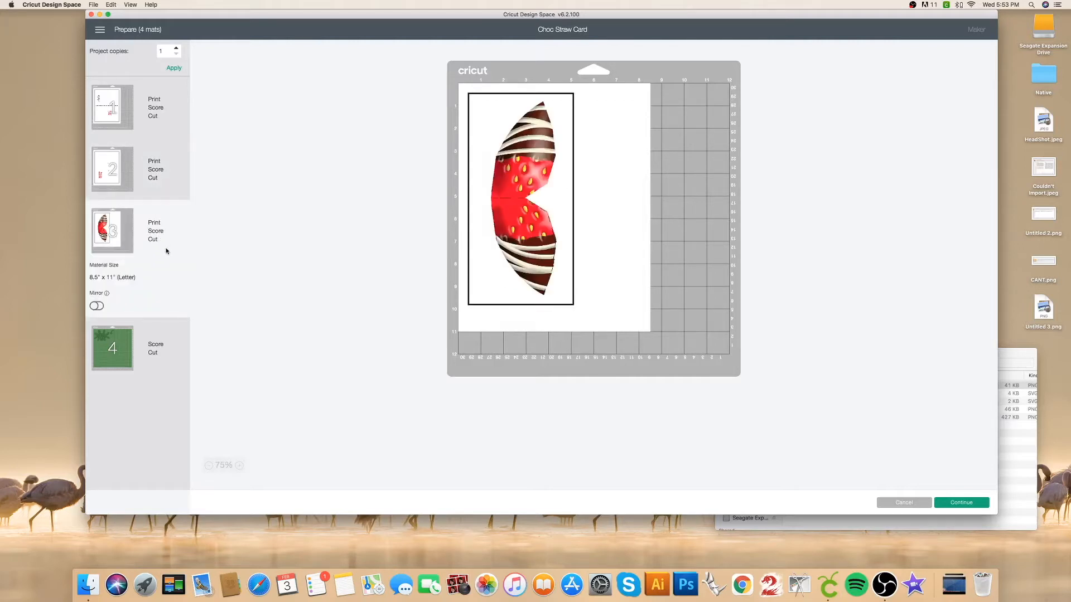
click(148, 347)
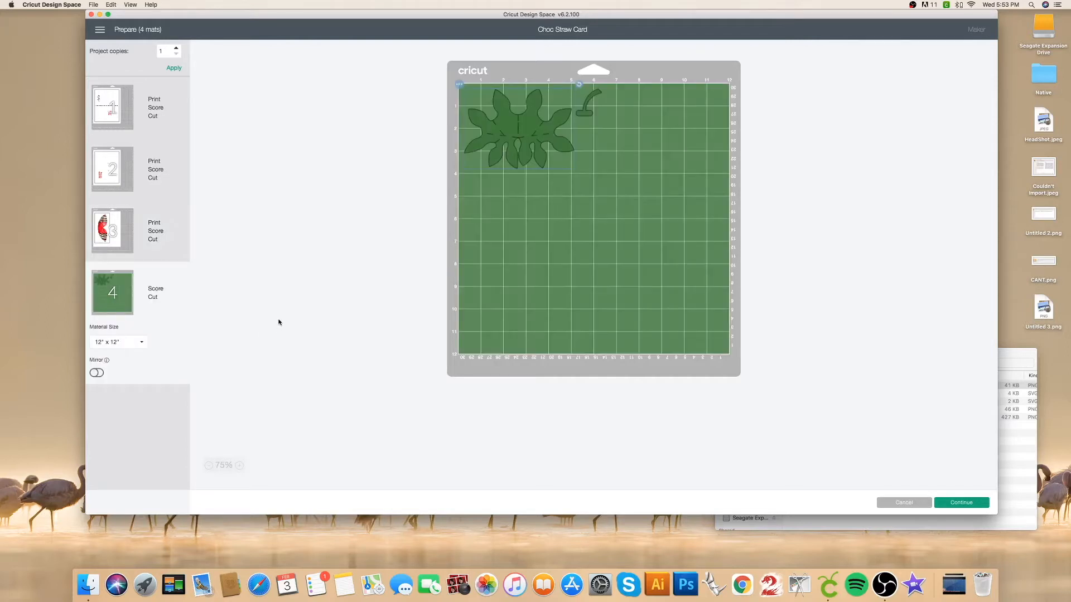